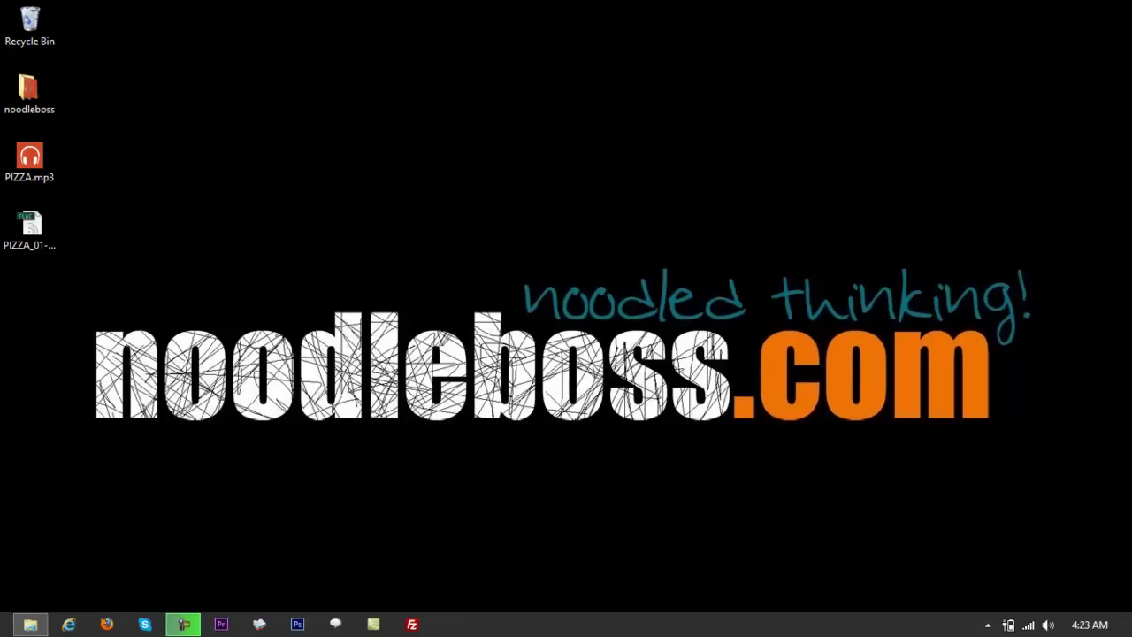
Duplicate the PIZZA_01 FLAC file and rename the copy to pizza-base-flac.
left_click(29, 228)
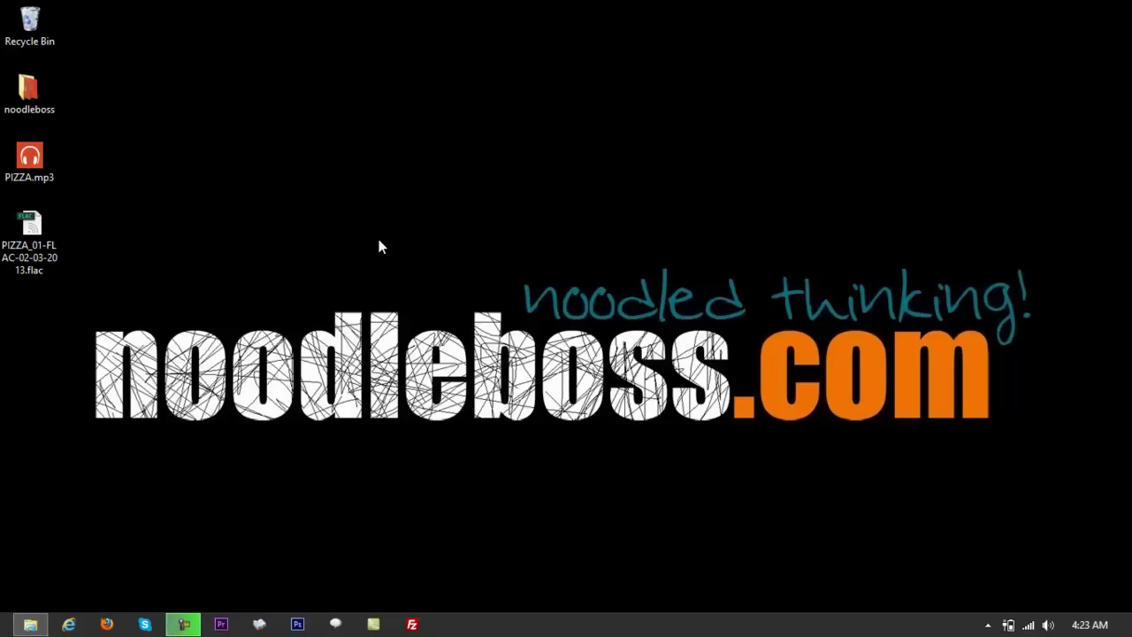
left_click_drag(30, 228, 79, 251)
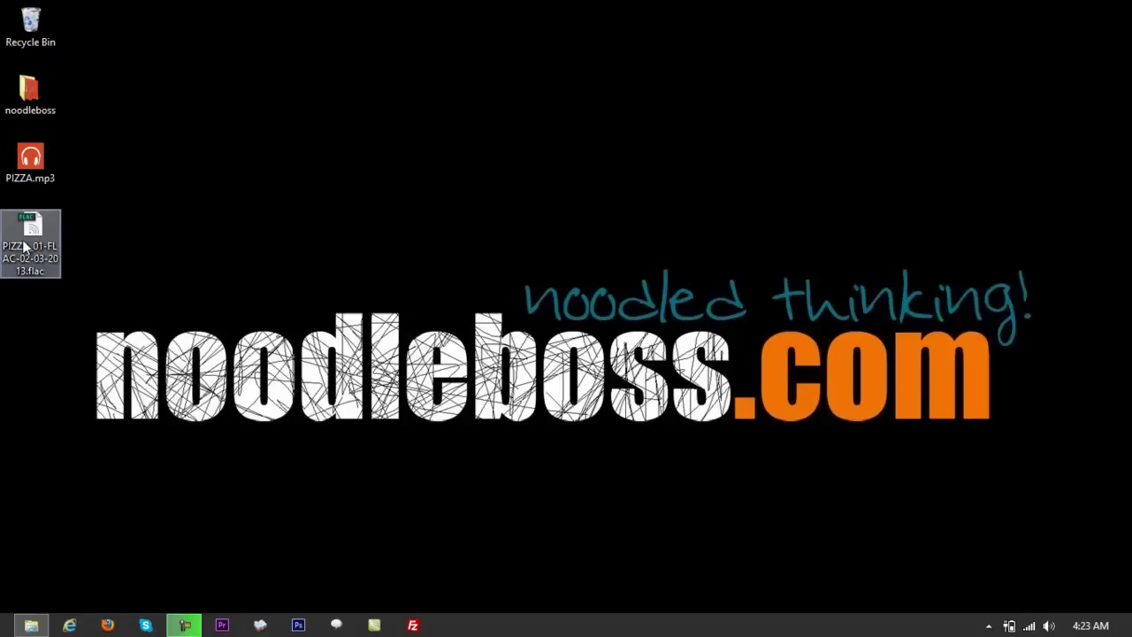
mouse_move(25, 247)
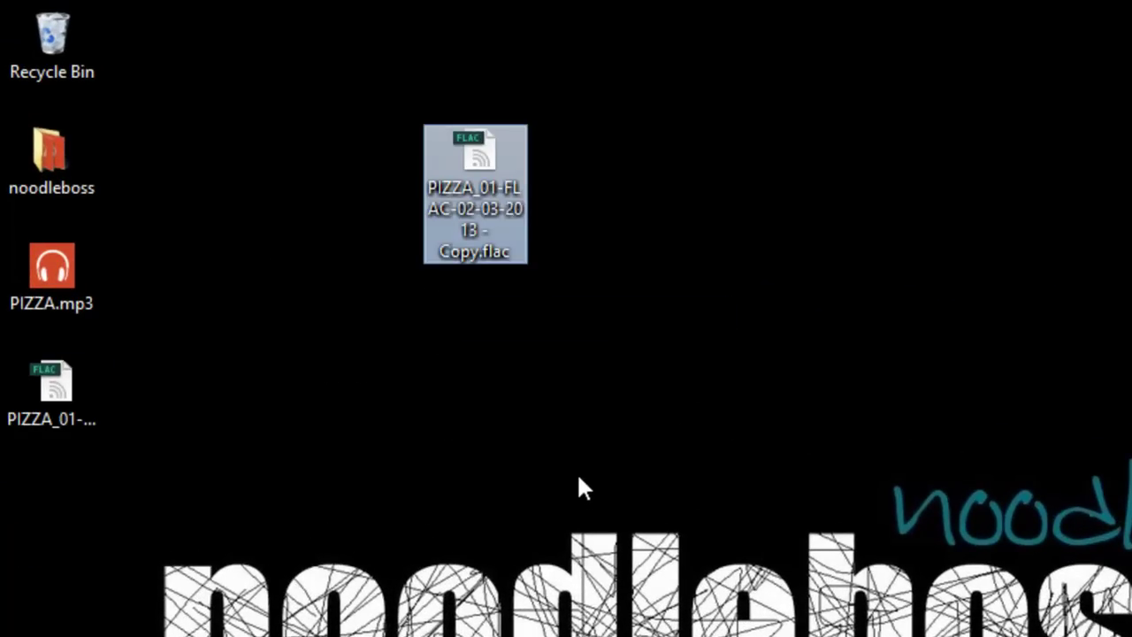
key("F2")
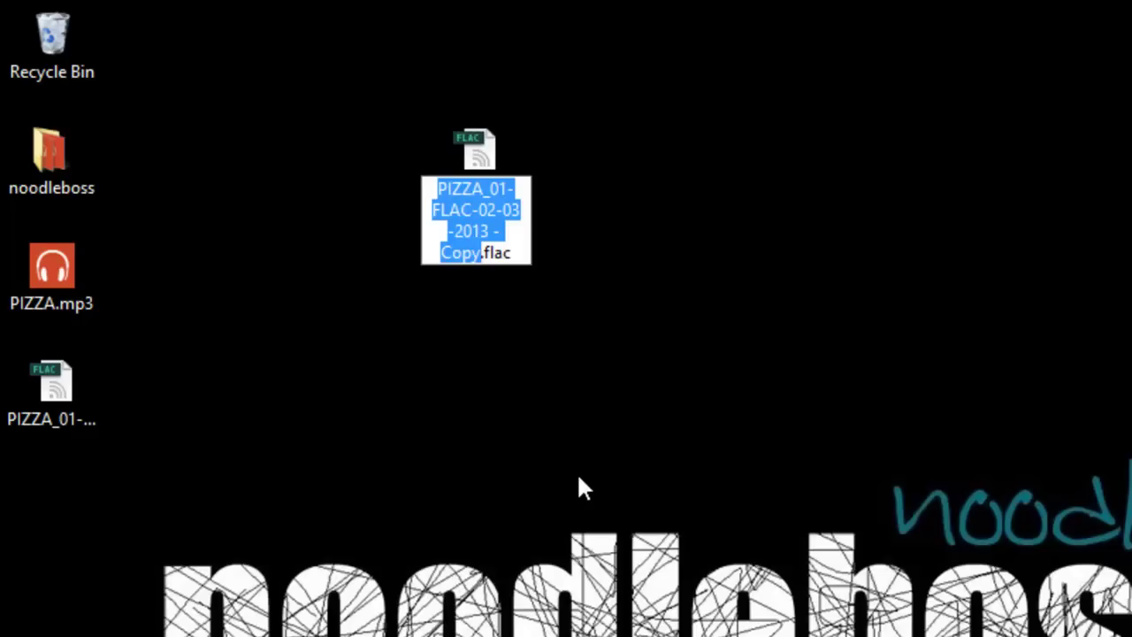
type("pizza-")
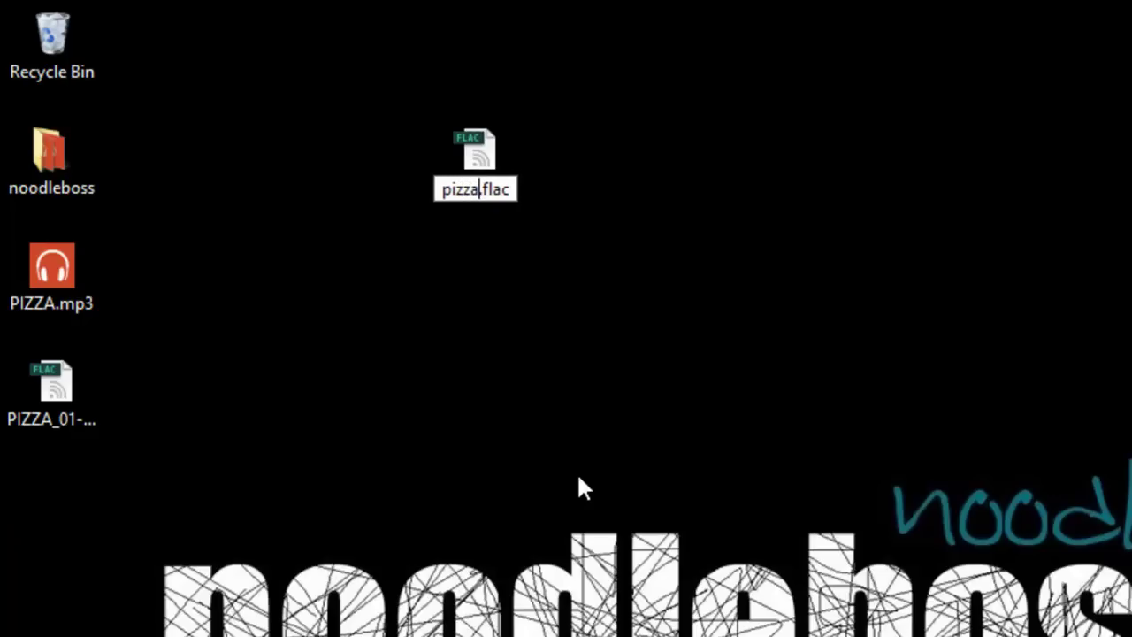
type("base-flac")
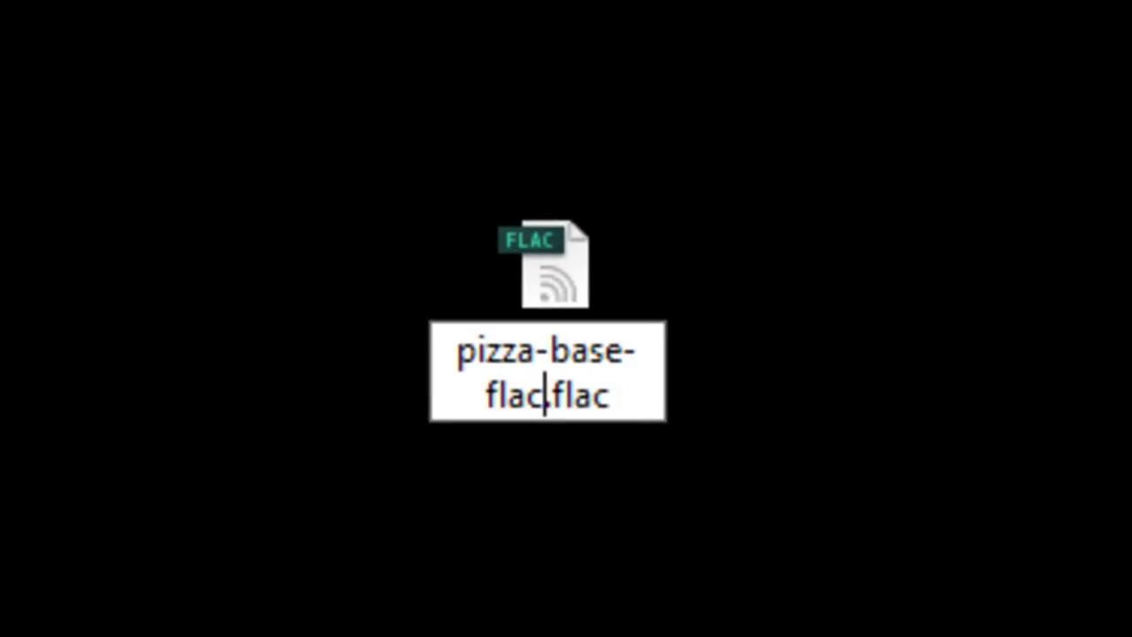
key("Return")
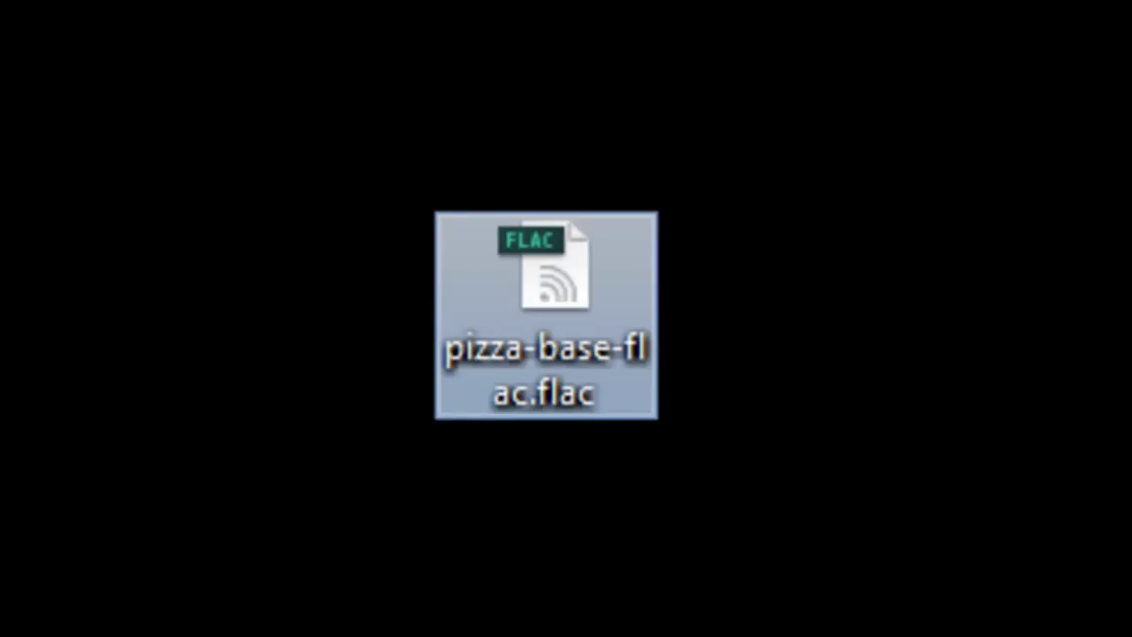
Move pizza-base-flac.flac next to the original files on the desktop.
mouse_move(558, 414)
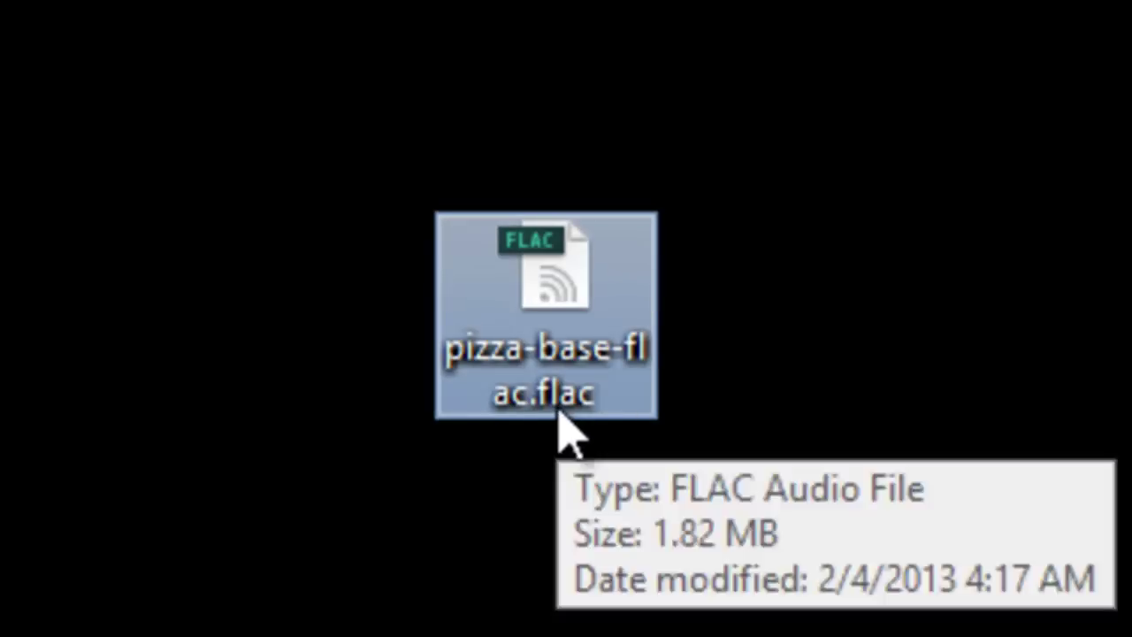
left_click_drag(586, 273, 317, 624)
left_click(829, 508)
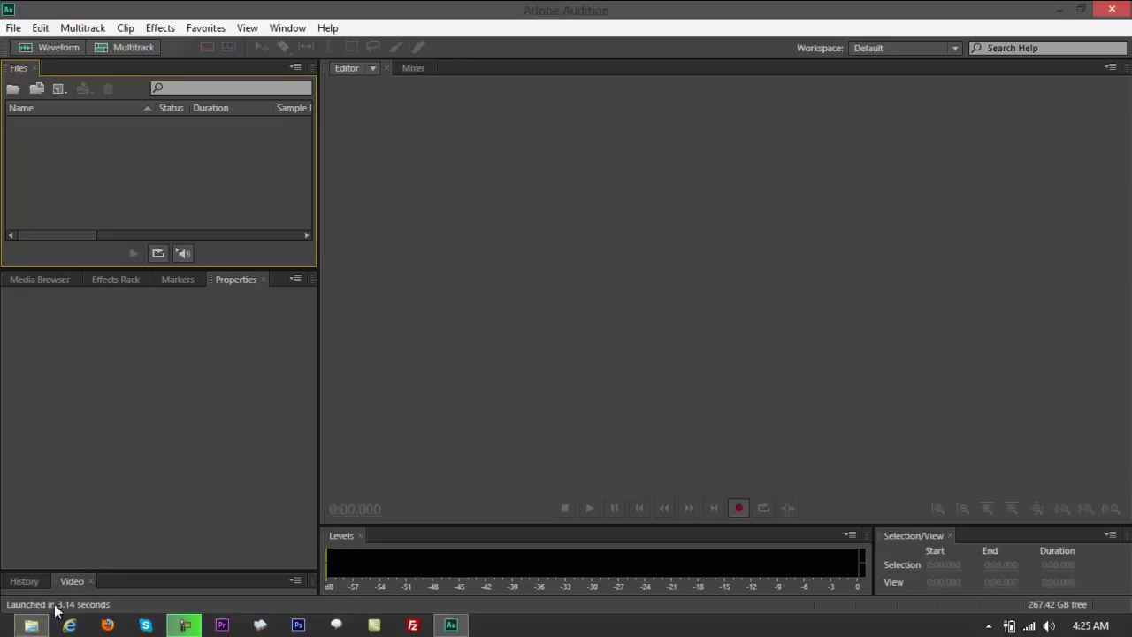
Open a File Explorer window on Desktop and drag pizza-base-flac.flac into Audition's Editor.
left_click(32, 625)
right_click(32, 626)
left_click(44, 546)
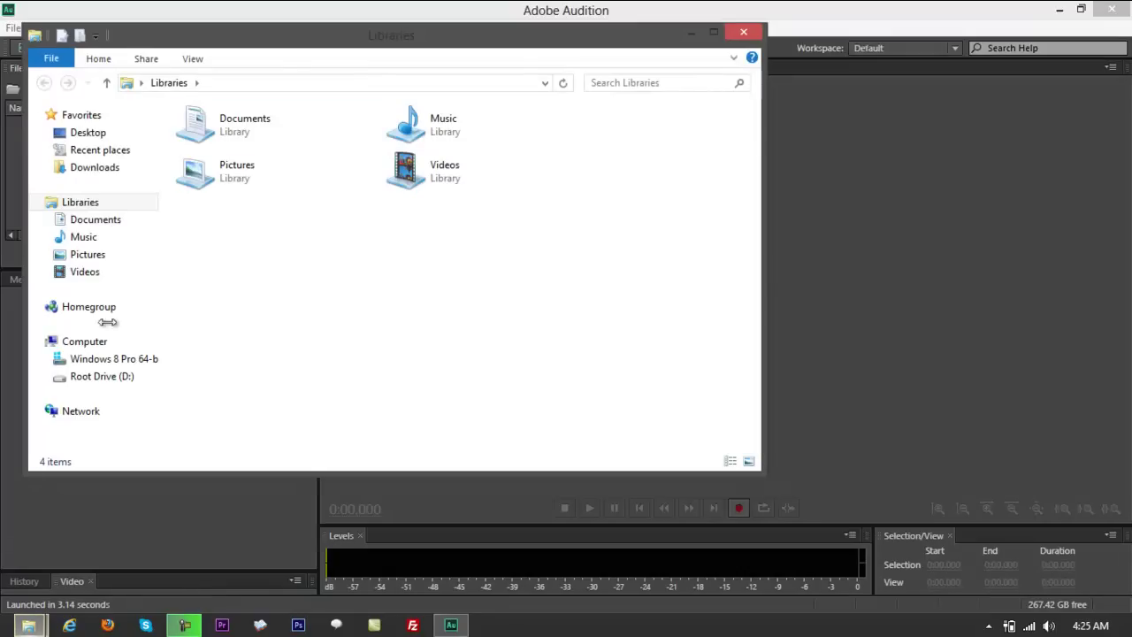
left_click_drag(269, 54, 949, 162)
left_click(491, 235)
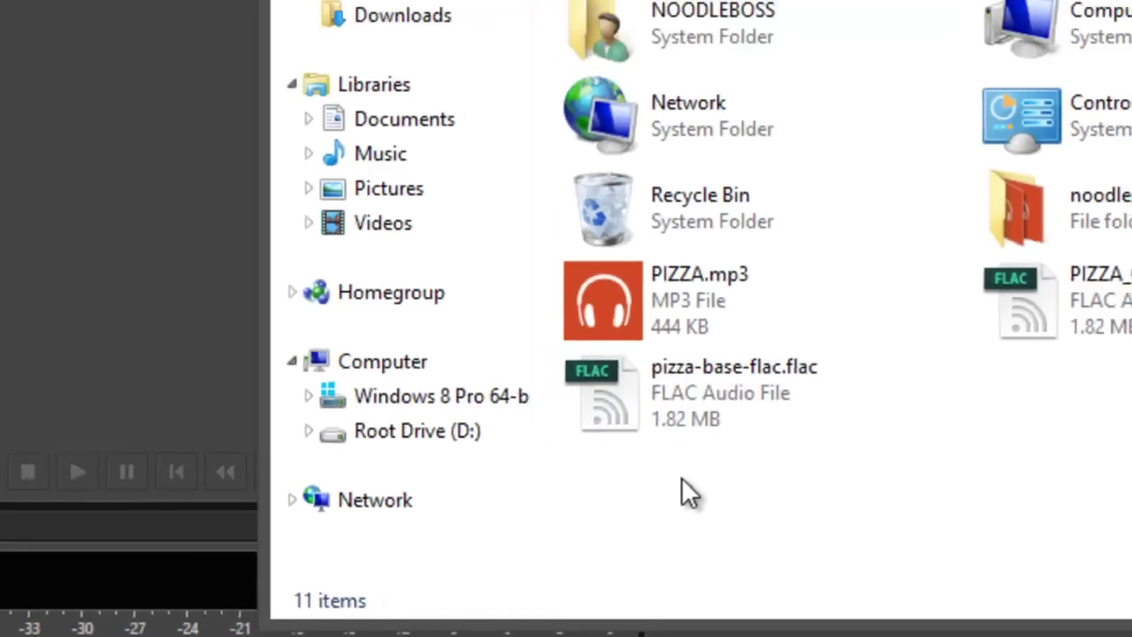
left_click_drag(504, 372, 0, 182)
left_click_drag(498, 433, 389, 407)
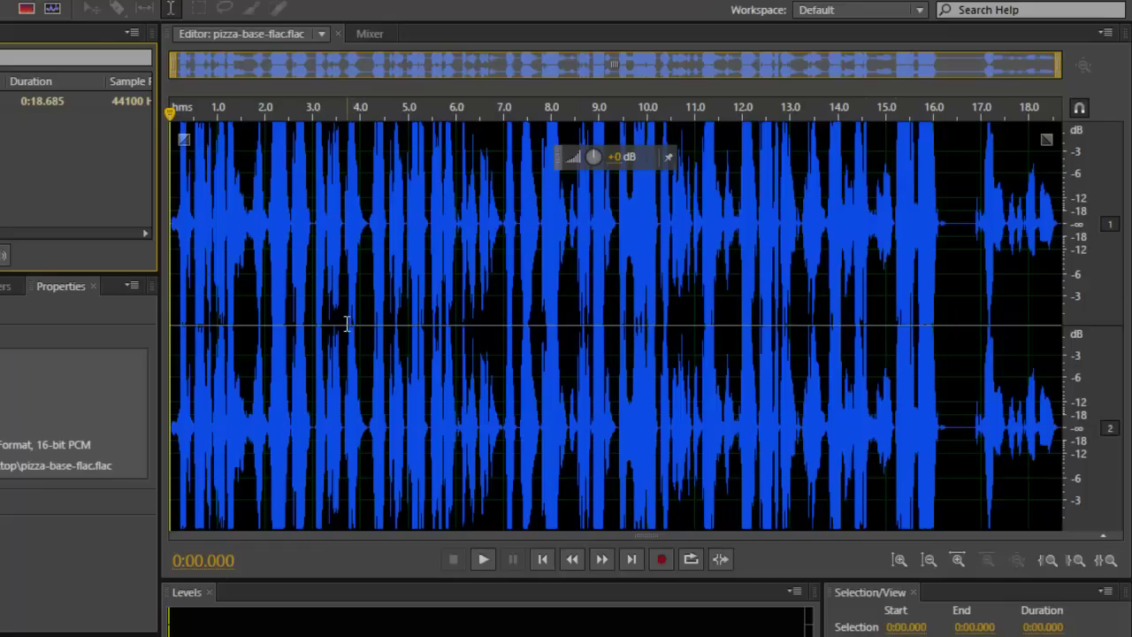
left_click(410, 297)
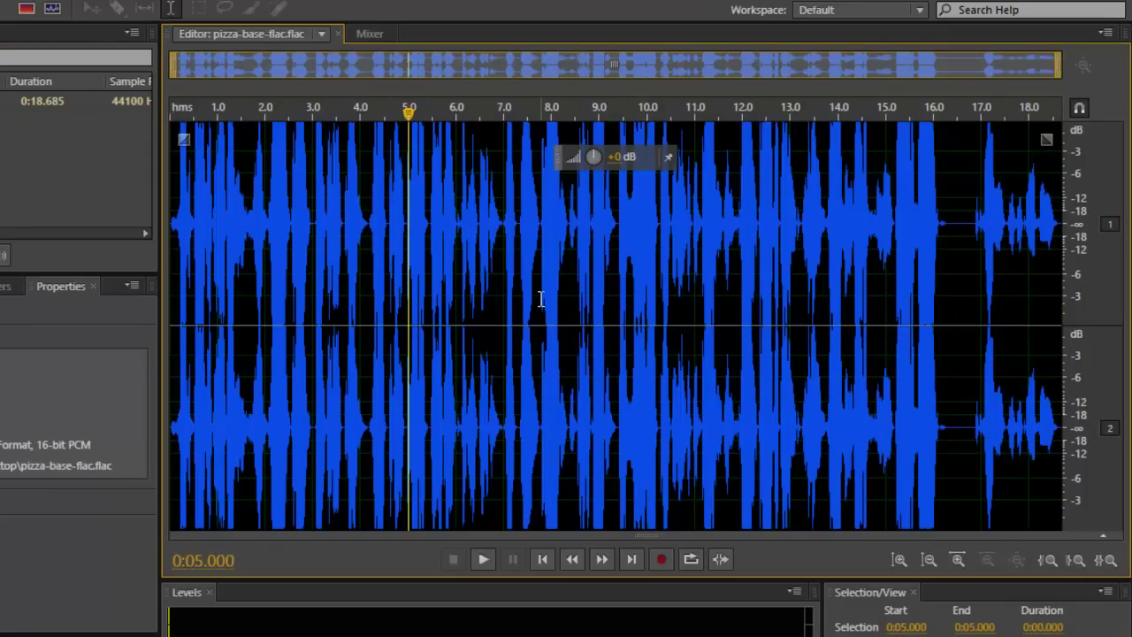
key("Home")
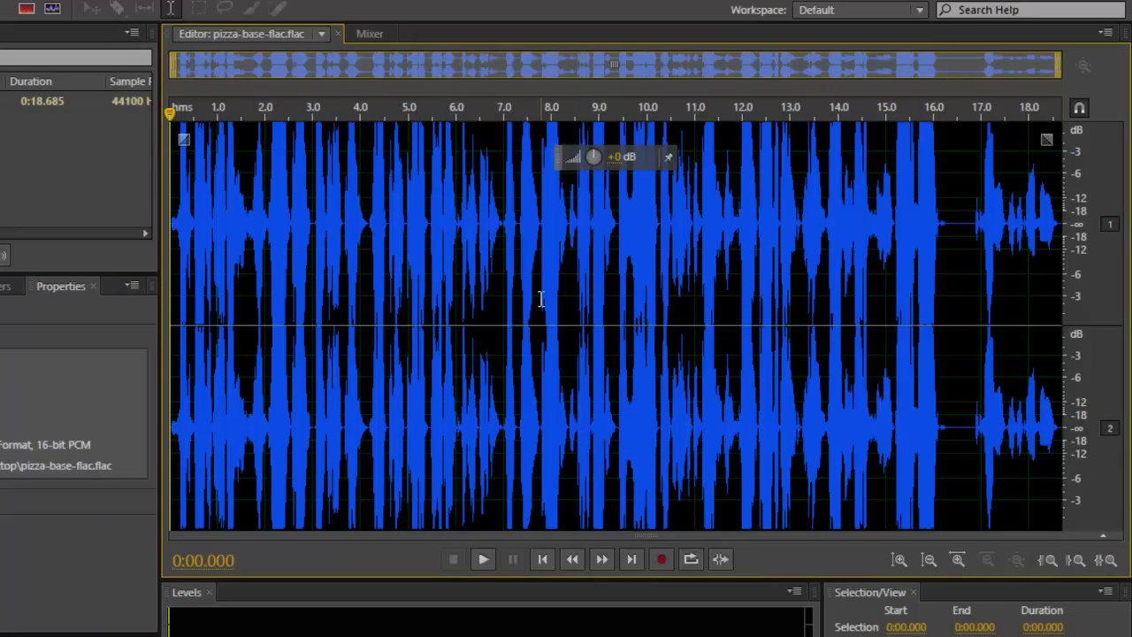
key("space")
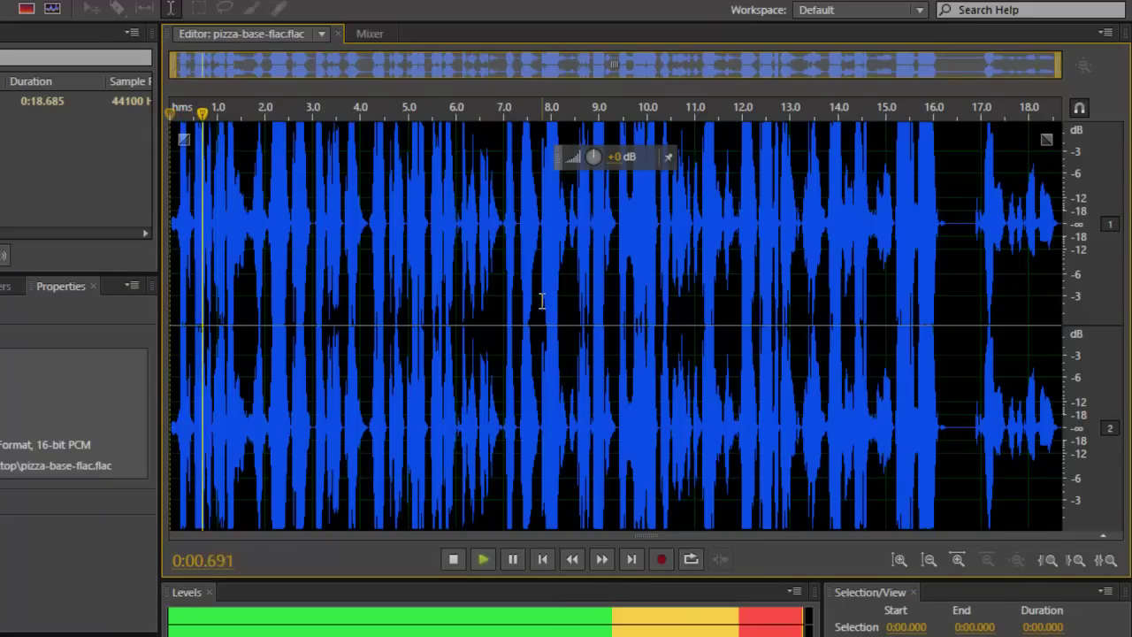
key("space")
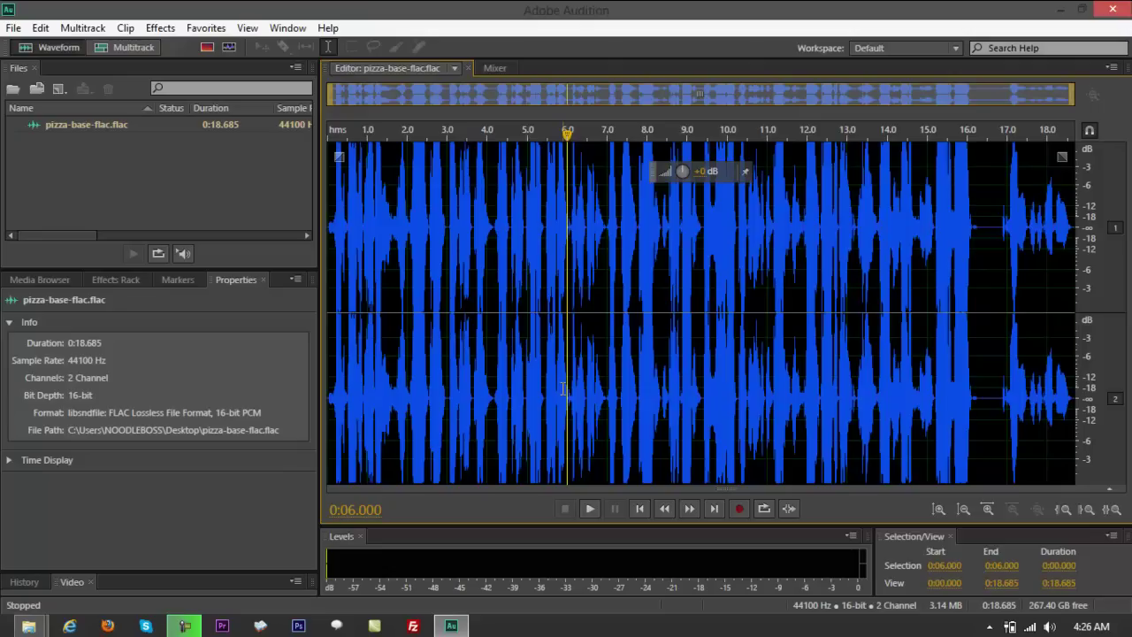
Select the 7–16.3 second stretch of the waveform and delete it as a trial cut.
key("ctrl+a")
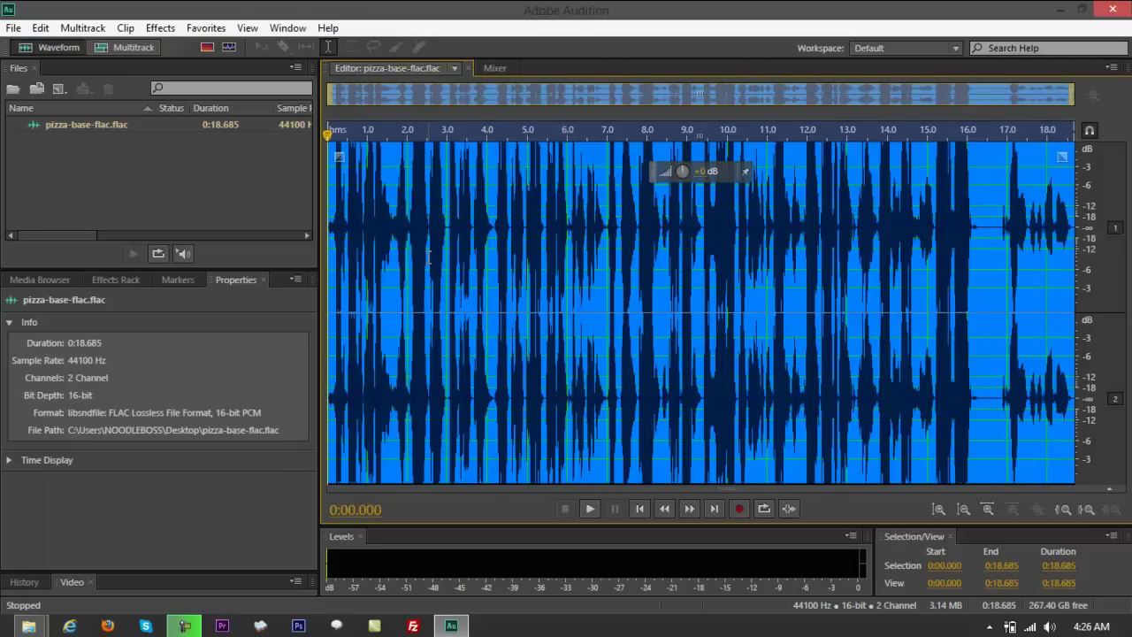
left_click(824, 260)
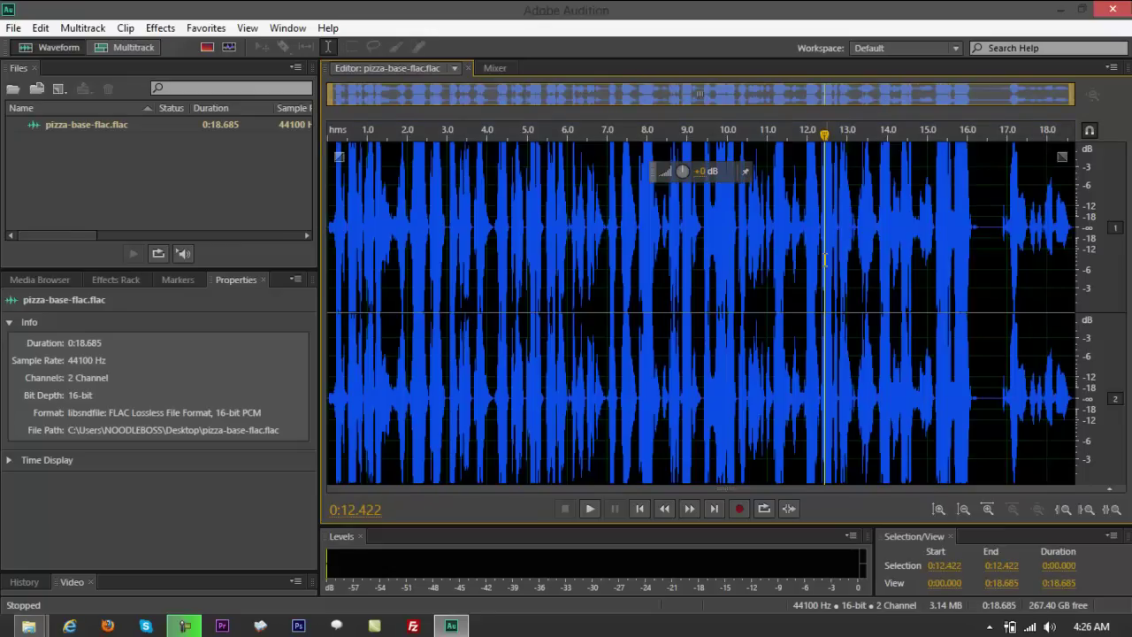
left_click_drag(979, 235, 983, 235)
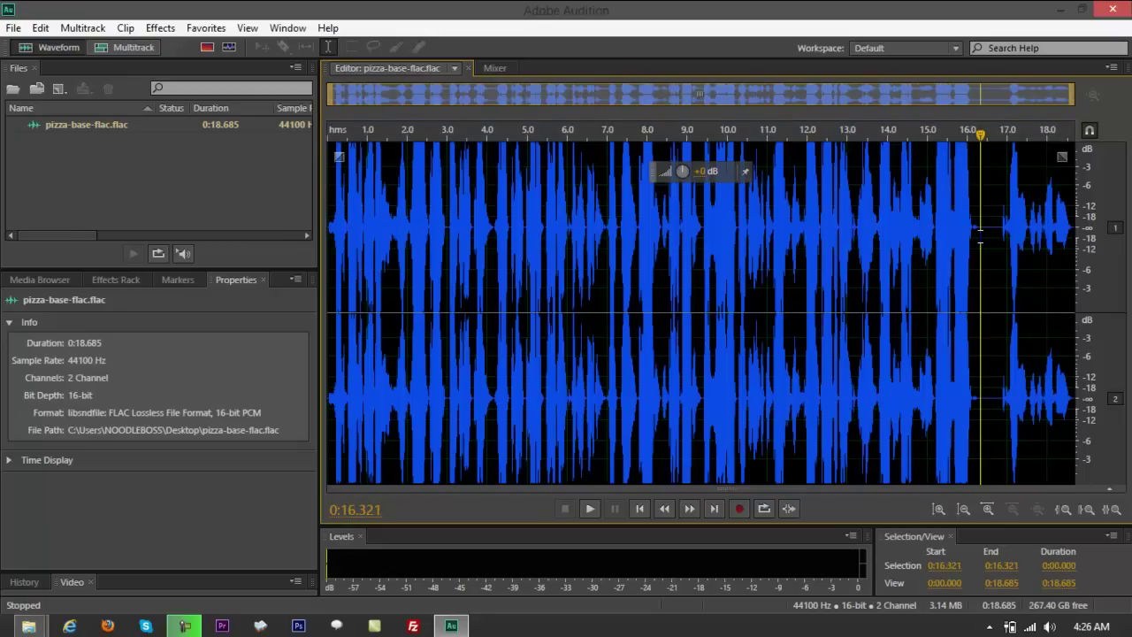
left_click(859, 316)
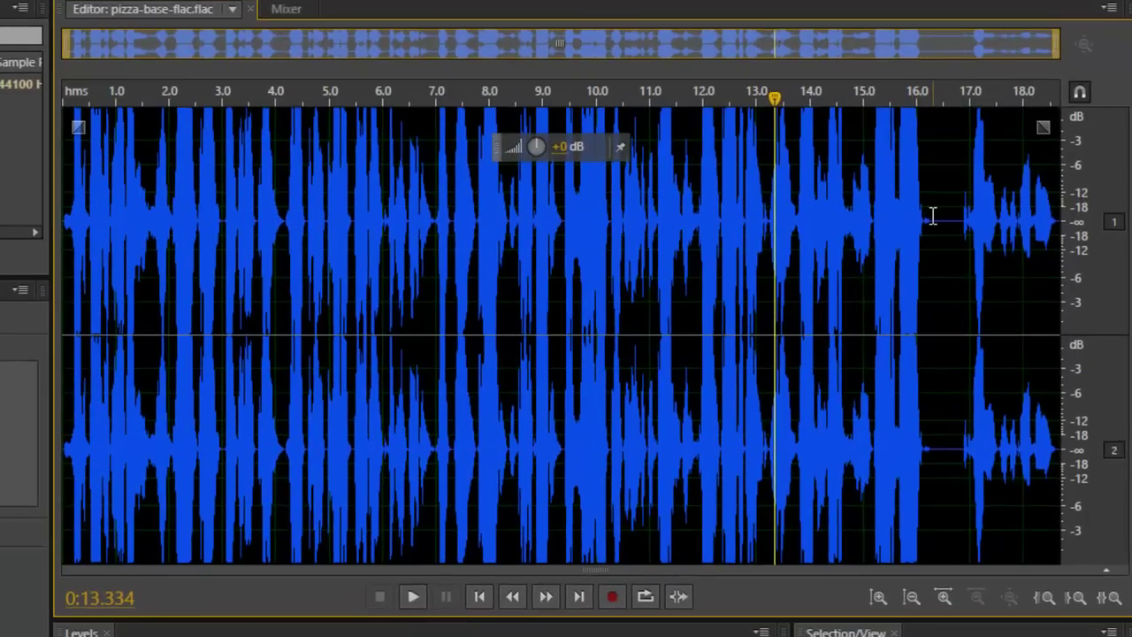
left_click_drag(940, 216, 453, 213)
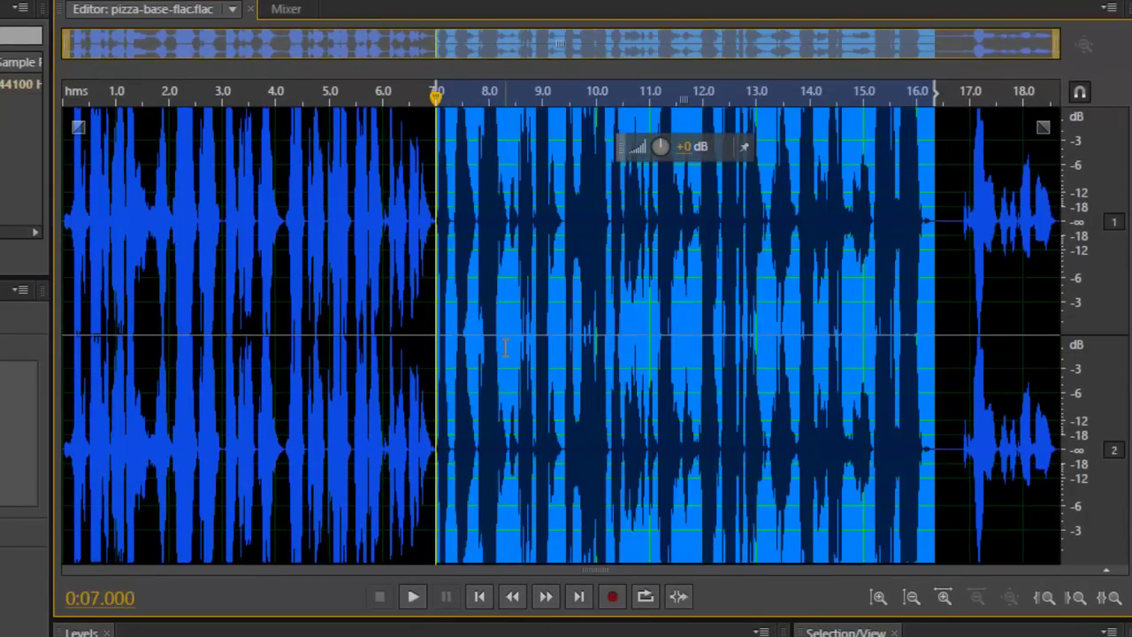
left_click(876, 234)
left_click_drag(935, 227, 441, 230)
key("Delete")
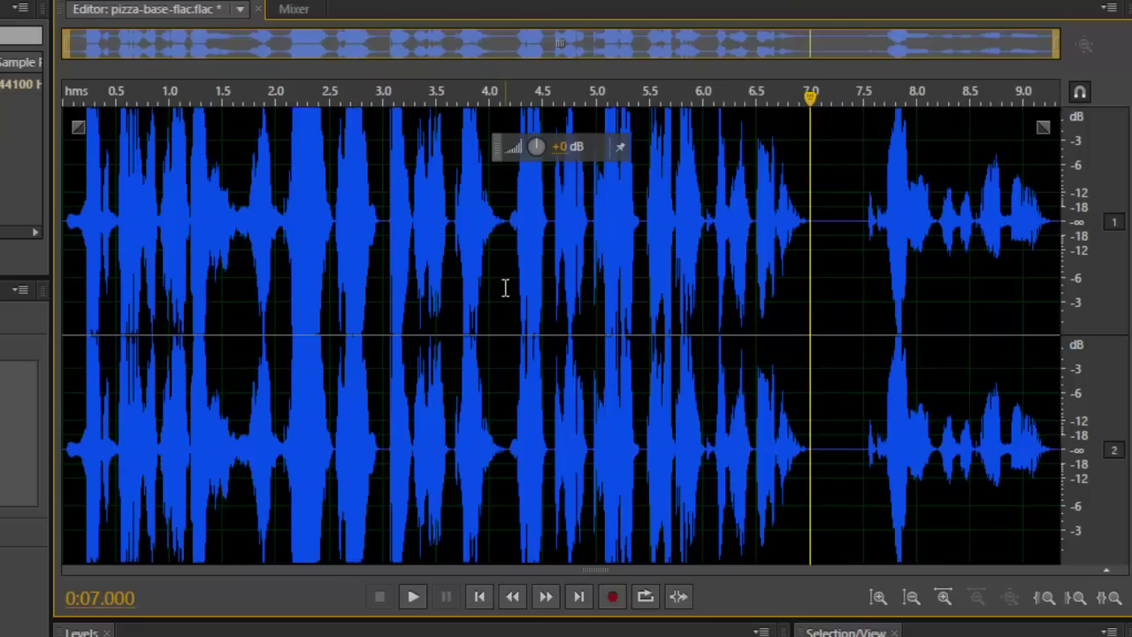
Undo the deletion and select the entire waveform with Ctrl+A.
left_click(505, 287)
key("ctrl+z")
left_click(1009, 289)
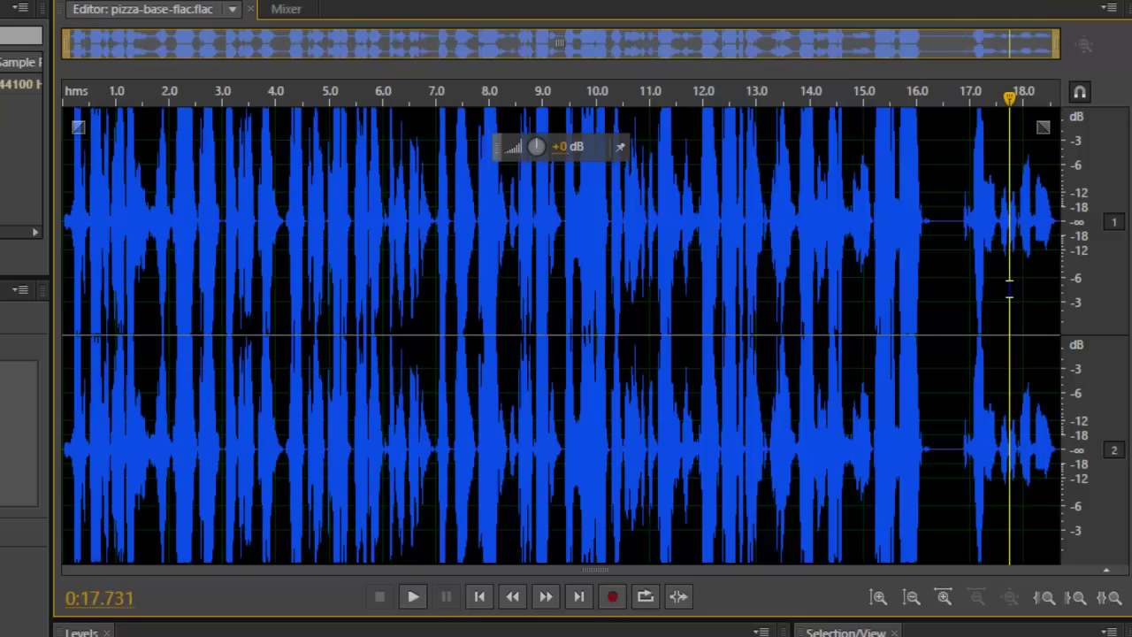
left_click(393, 232)
key("ctrl+a")
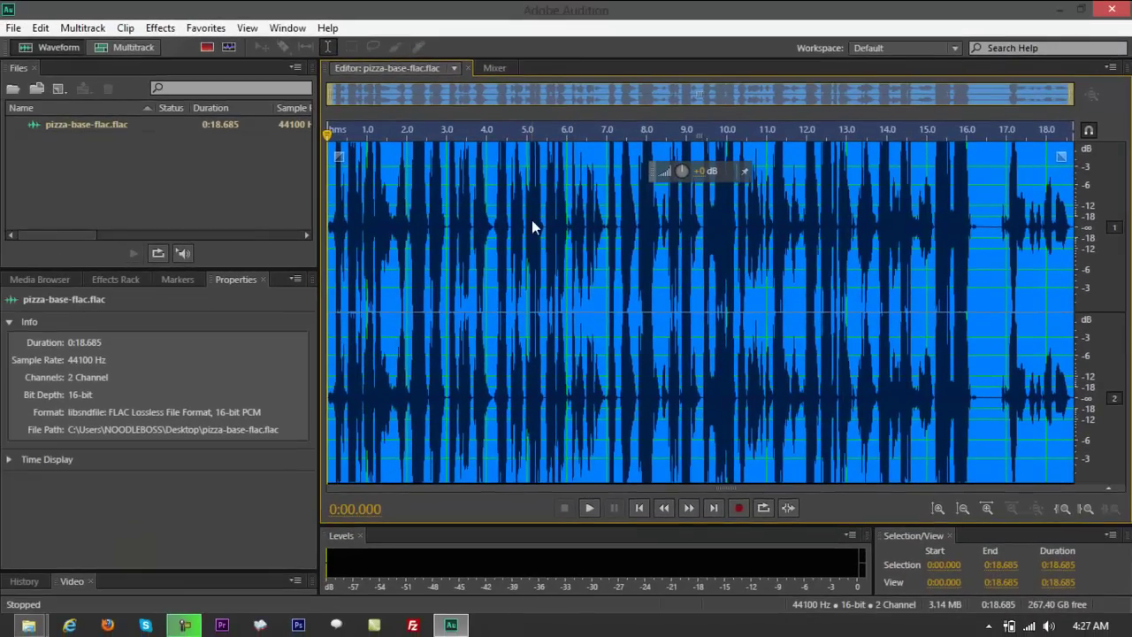
Select the whole waveform and choose Save Selection As from its right-click menu.
right_click(533, 221)
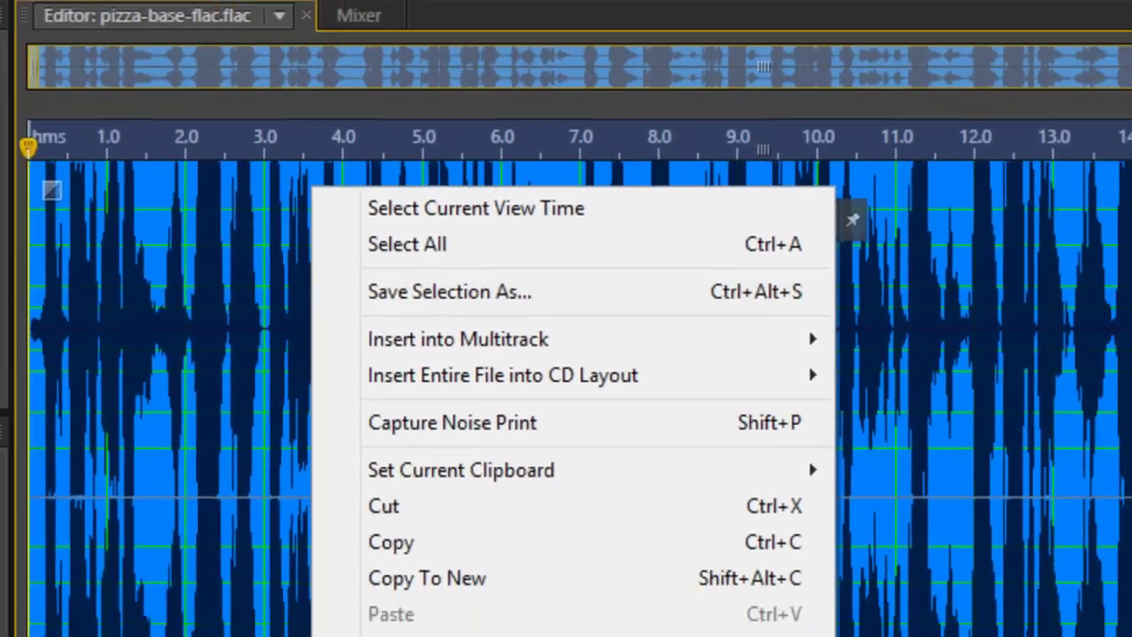
left_click(136, 374)
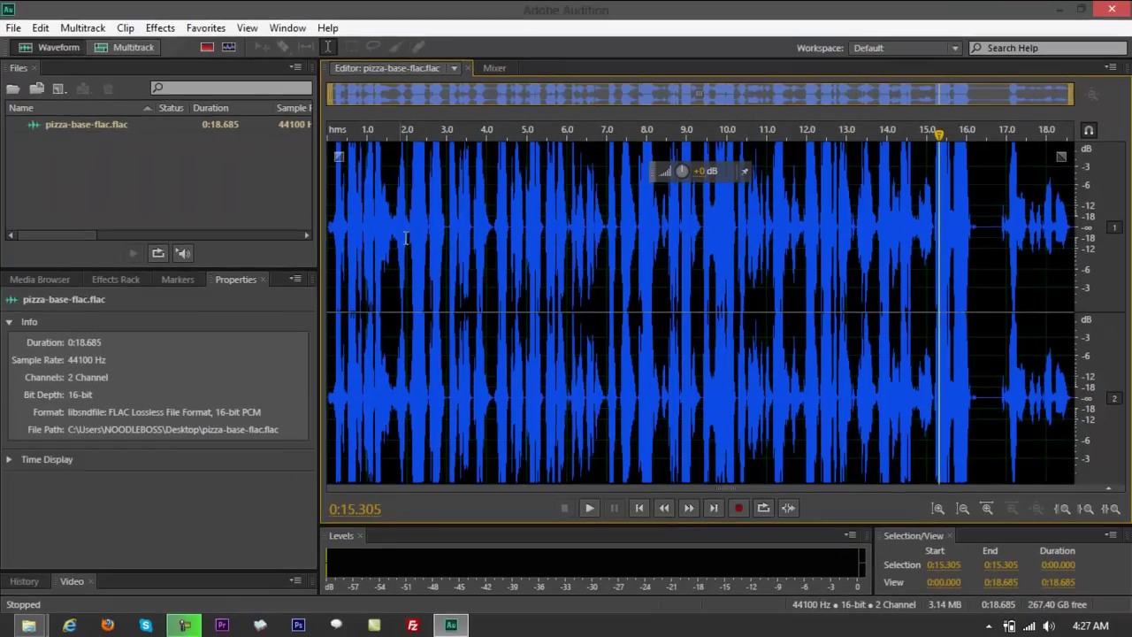
double_click(425, 243)
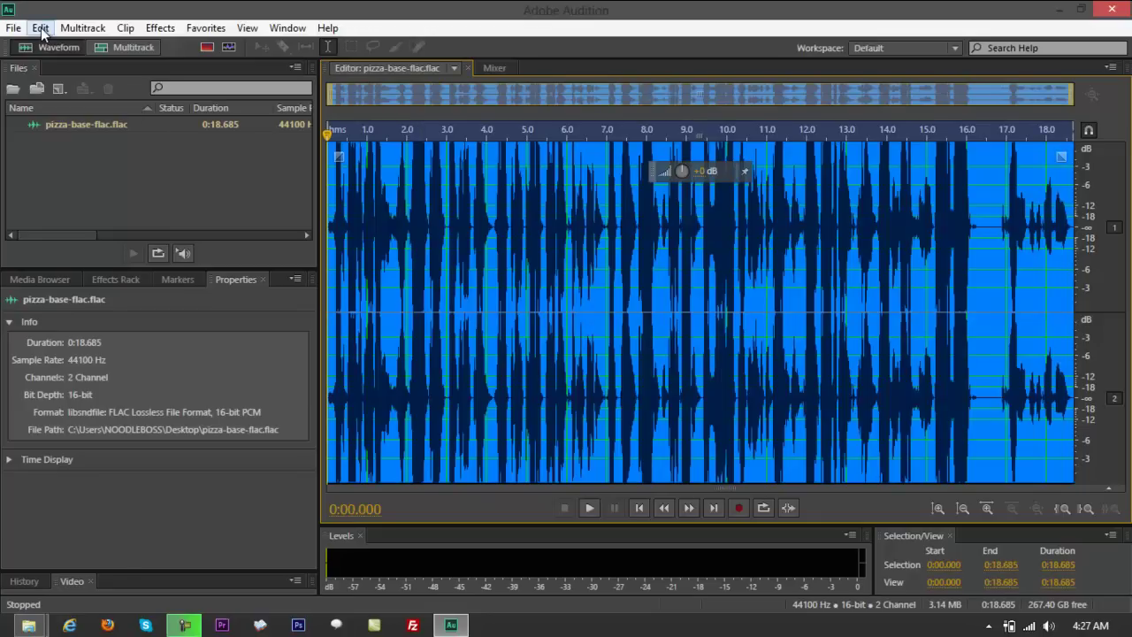
left_click(41, 28)
mouse_move(14, 28)
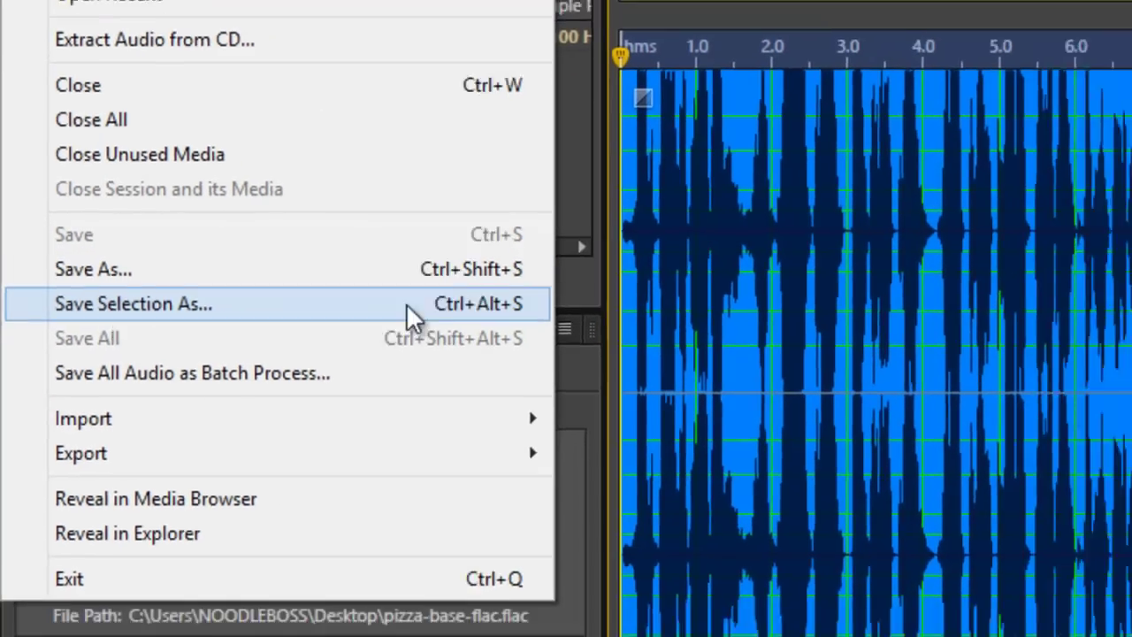
left_click(568, 265)
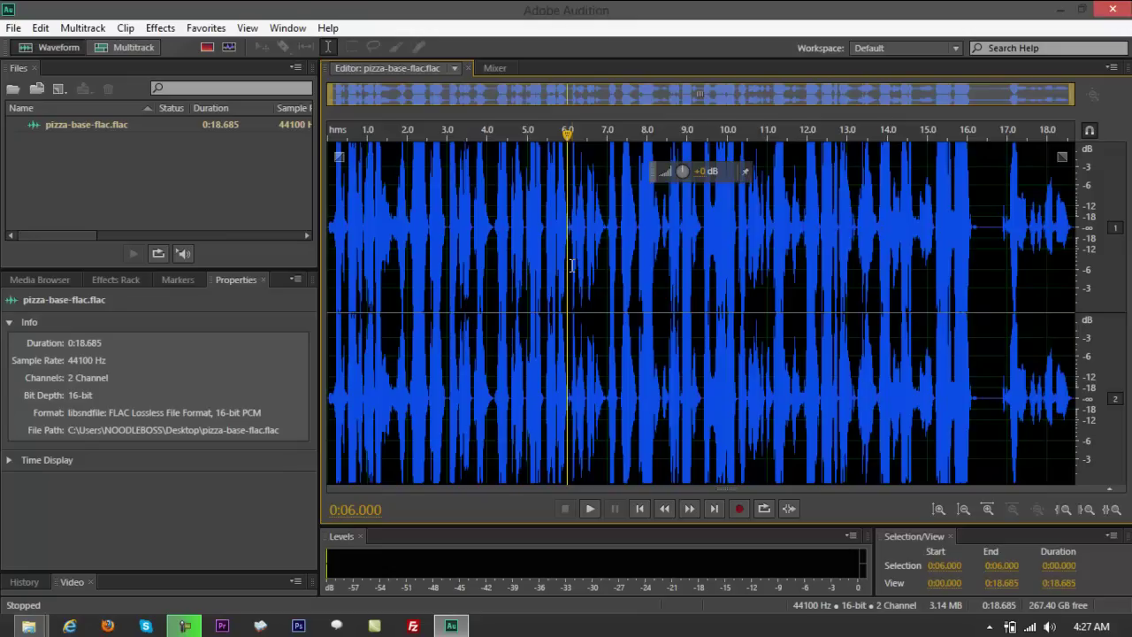
double_click(570, 265)
right_click(563, 203)
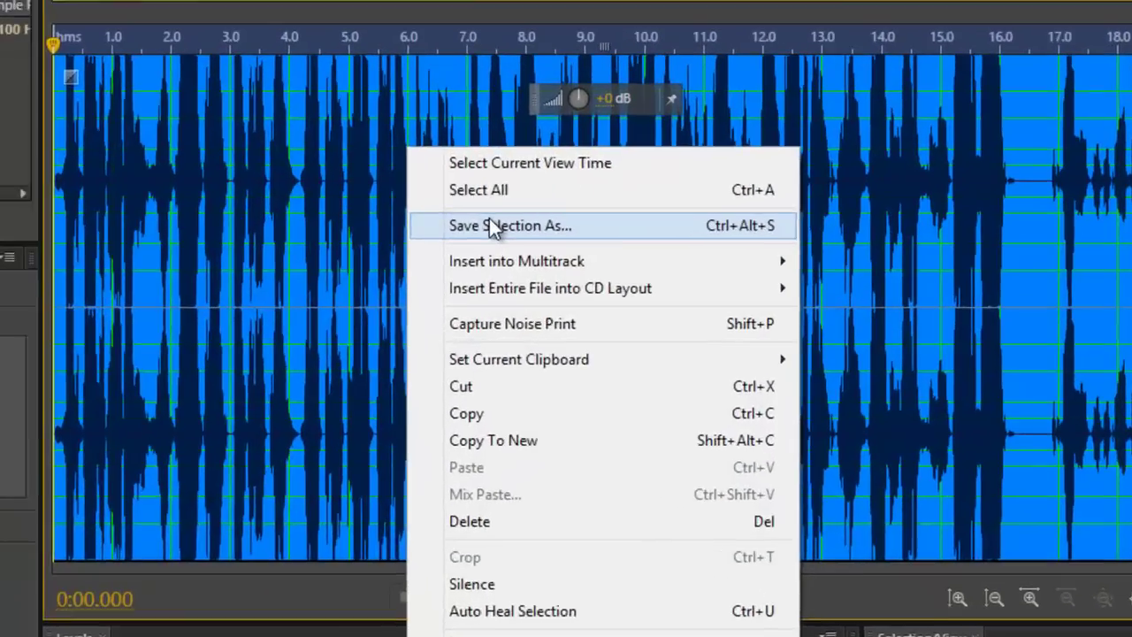
left_click(617, 255)
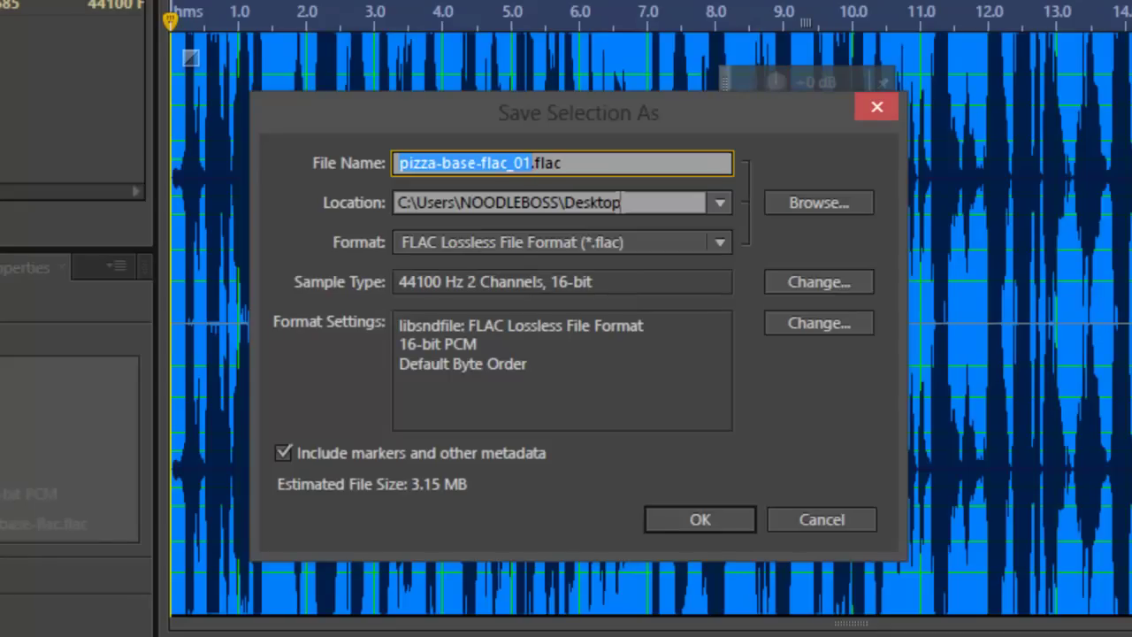
Enter pizza-base-mp3-conversion-0203 as the export file name.
type("pizza-ba")
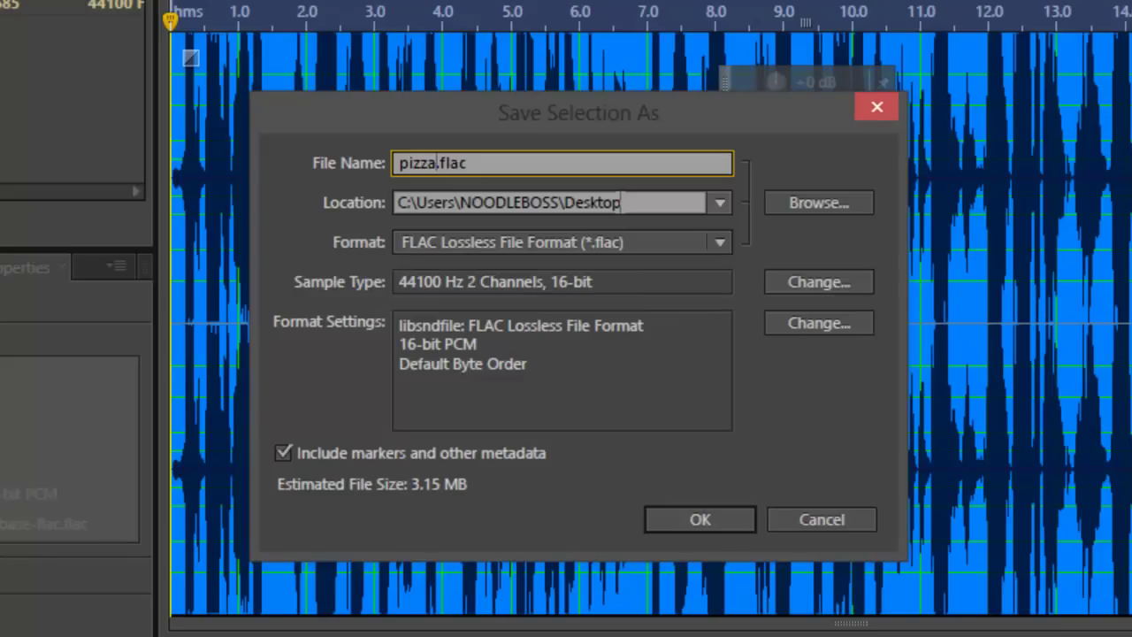
type("se-mp3")
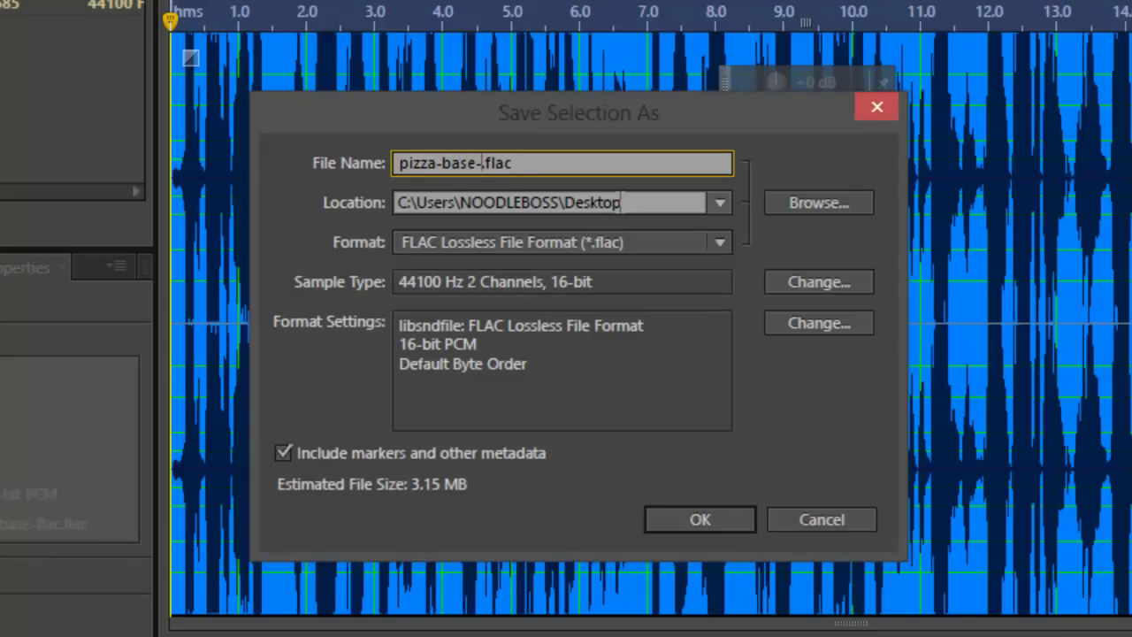
type("-conver")
type("sion")
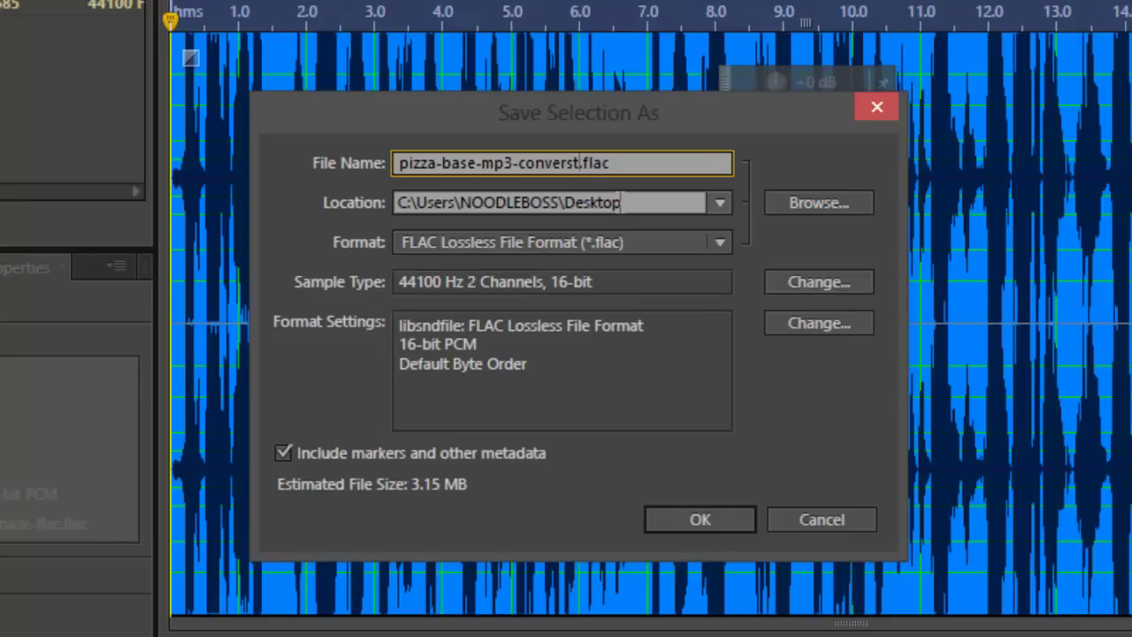
type("-")
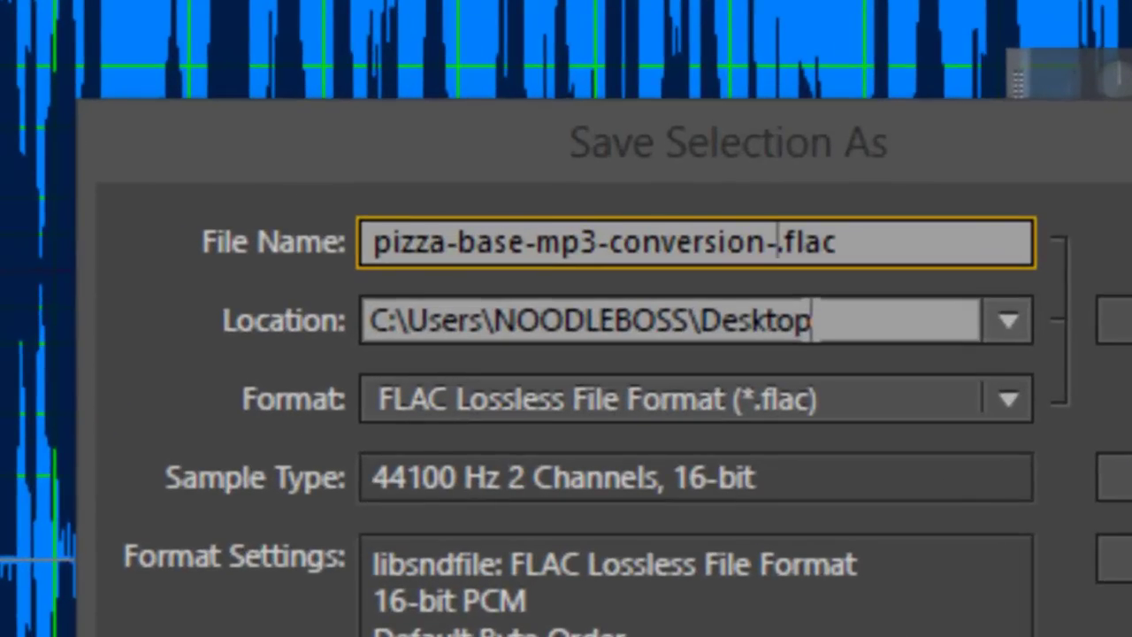
type("0203")
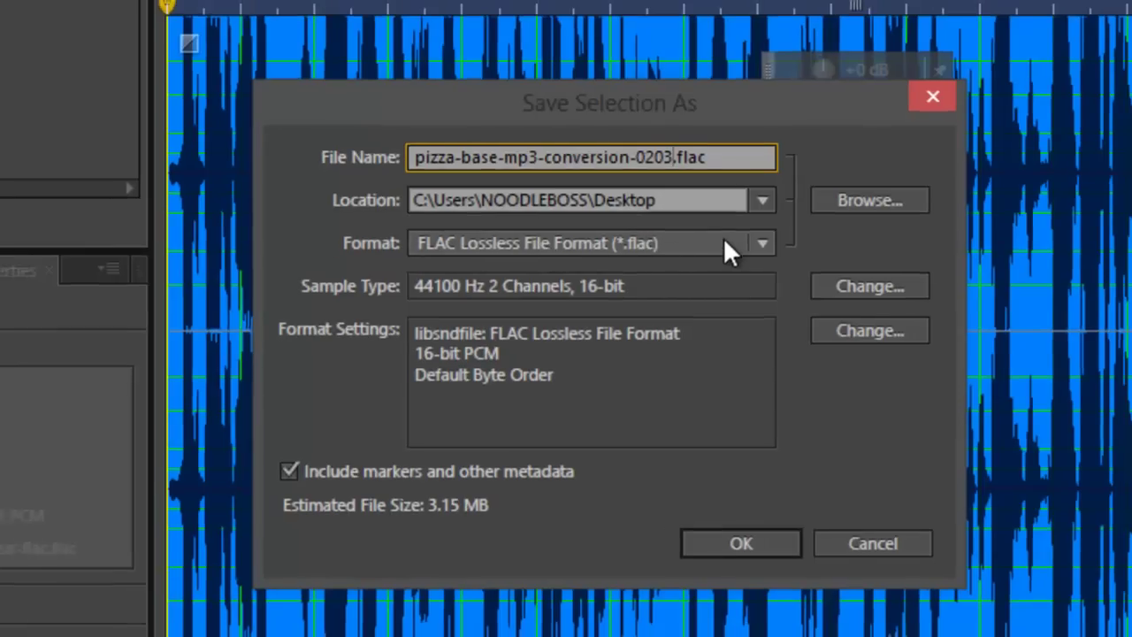
Set the format to MP3 Audio (*.mp3) and export the file to the Desktop.
left_click(711, 237)
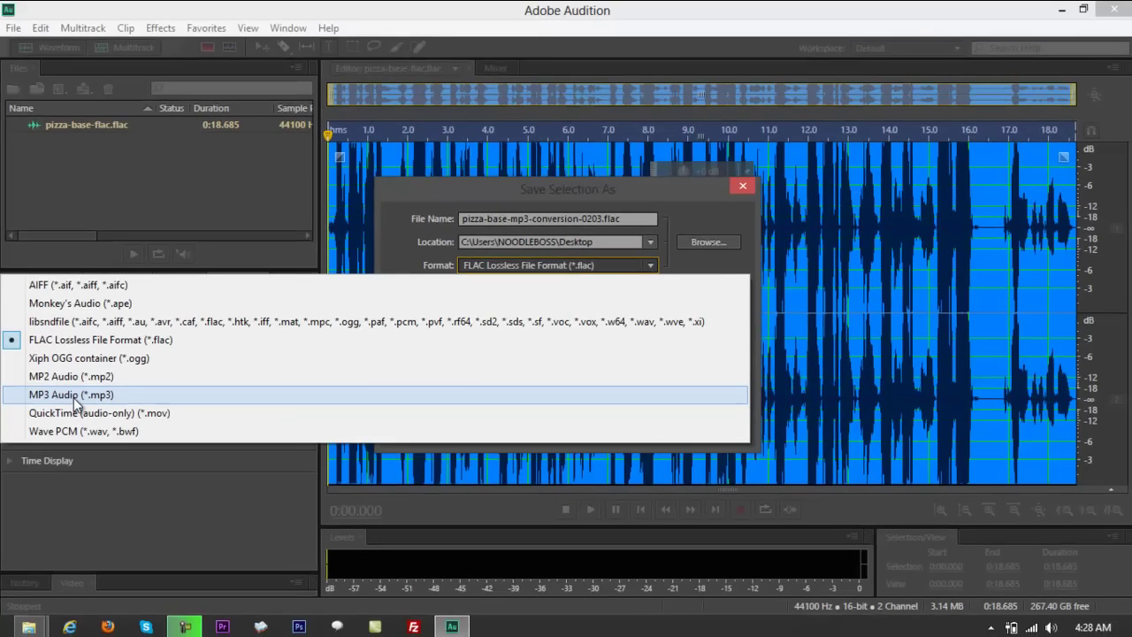
left_click(75, 403)
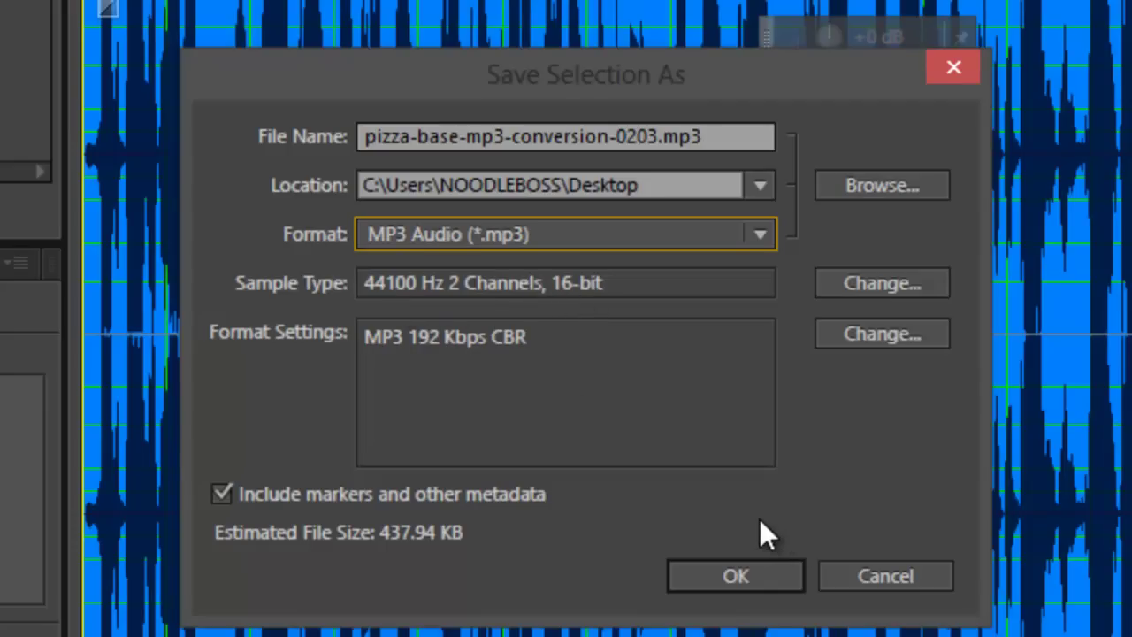
left_click(743, 580)
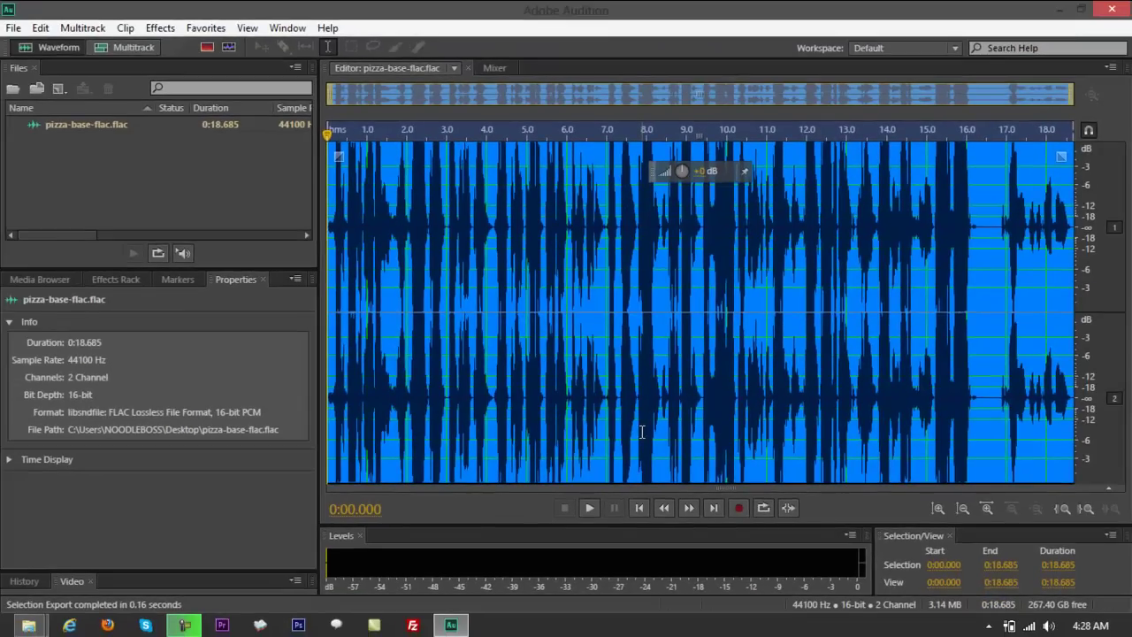
Show the desktop with Win+D and drag the new MP3 icon to mid-desktop.
key("super+d")
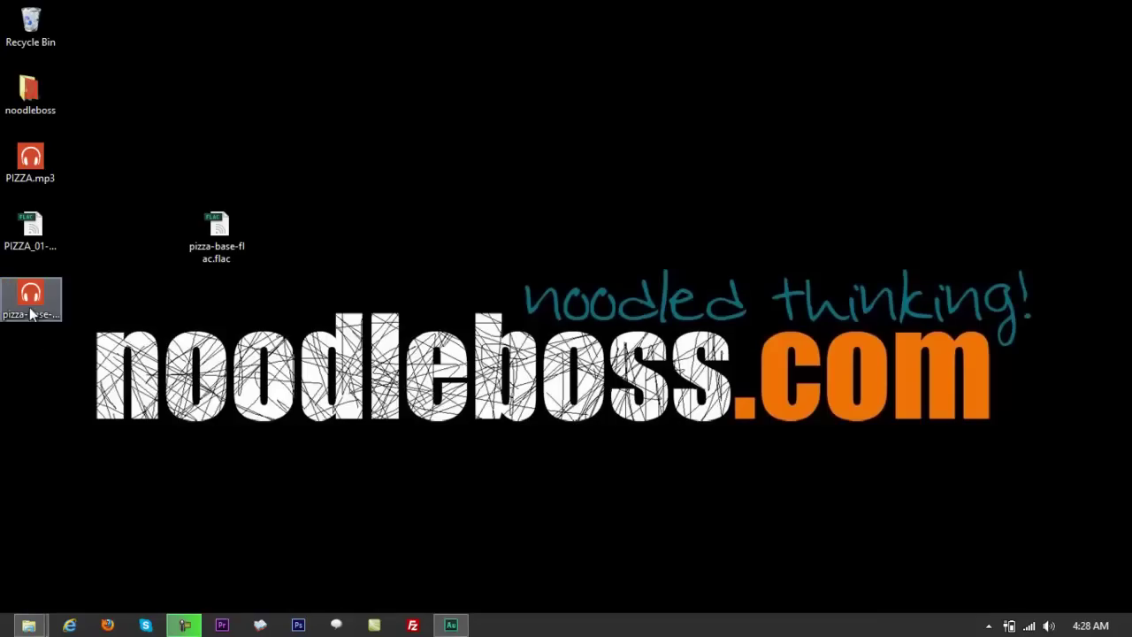
left_click_drag(31, 305, 587, 159)
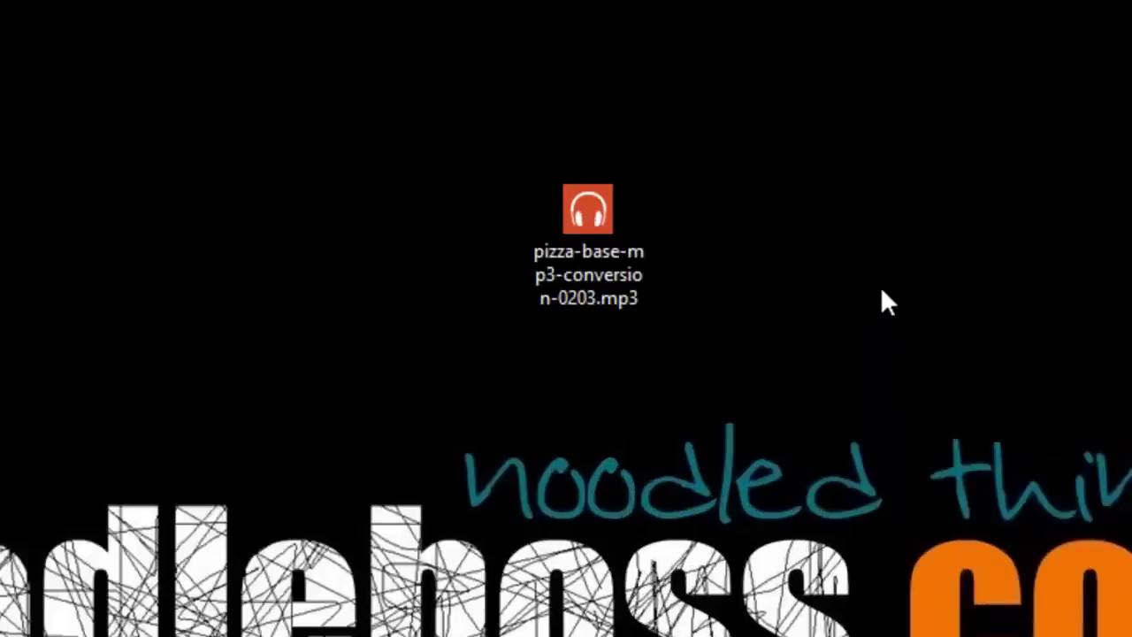
mouse_move(603, 316)
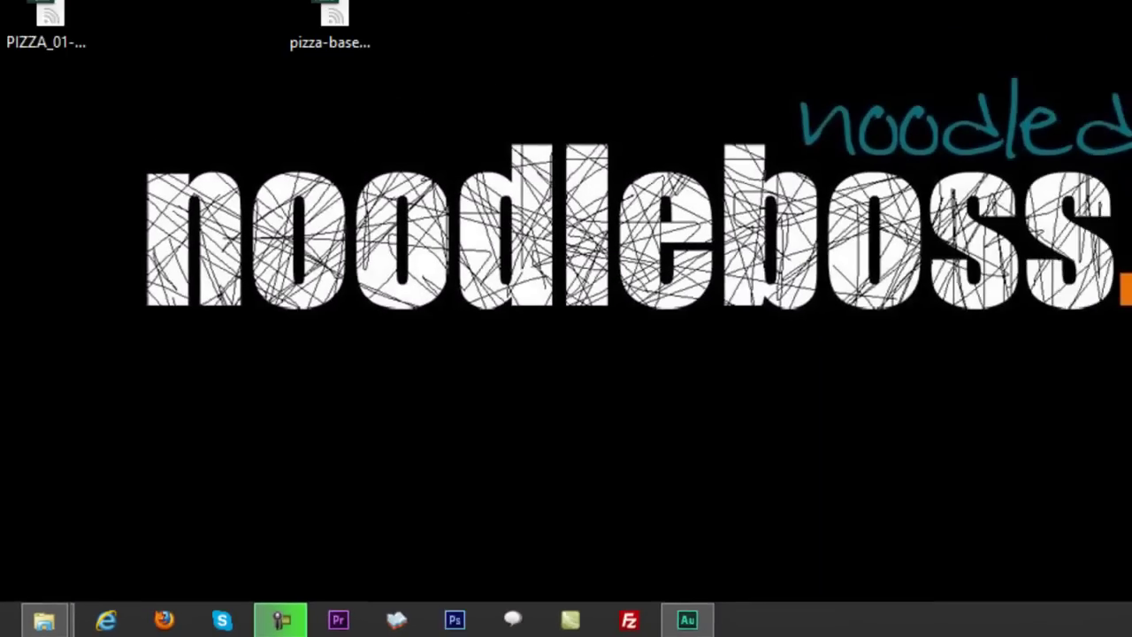
Bring Audition back to the front and clear the waveform selection, playhead at 5 seconds.
right_click(11, 33)
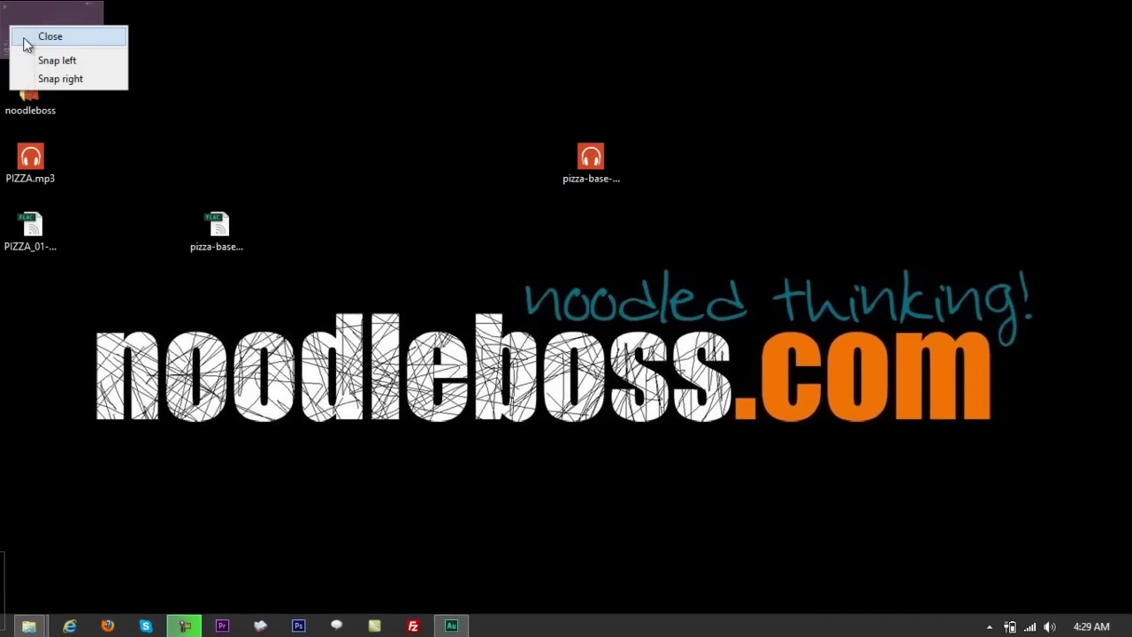
left_click(11, 33)
left_click(526, 399)
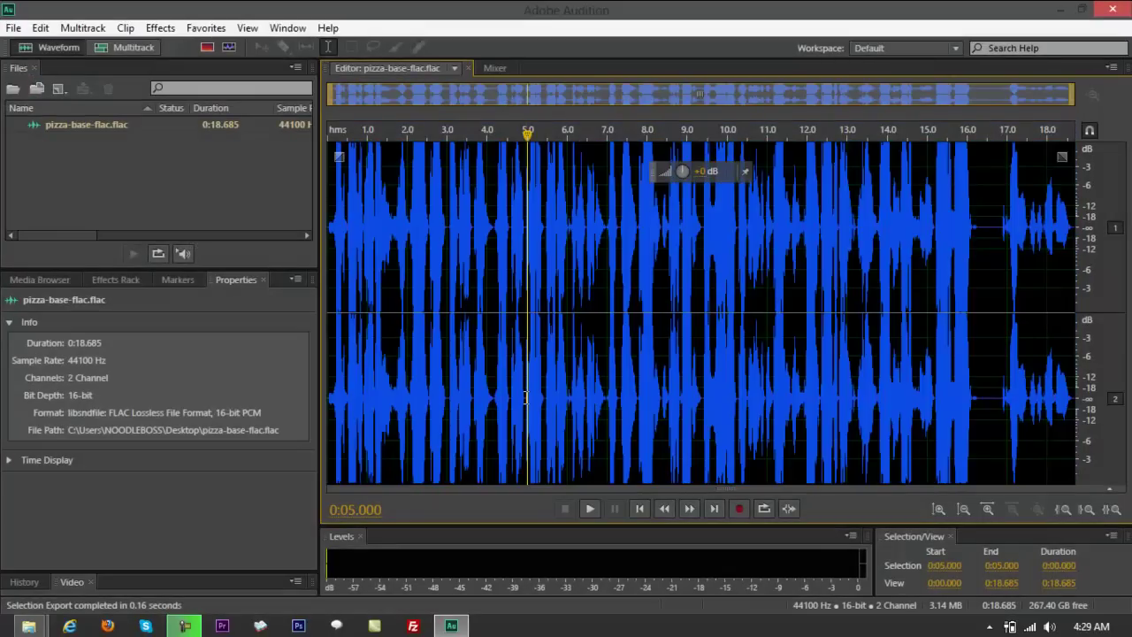